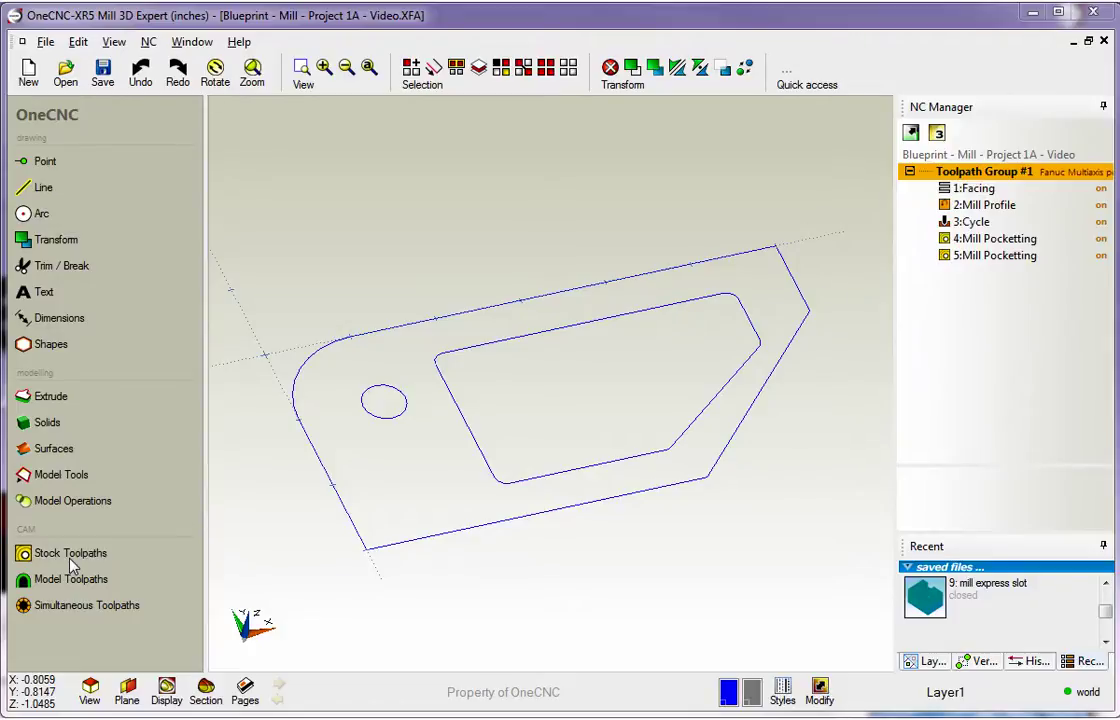
- Start a Mill Profile toolpath and chain the inner pocket with its cutting side
{"action": "left_click", "coordinate": [70, 560]}
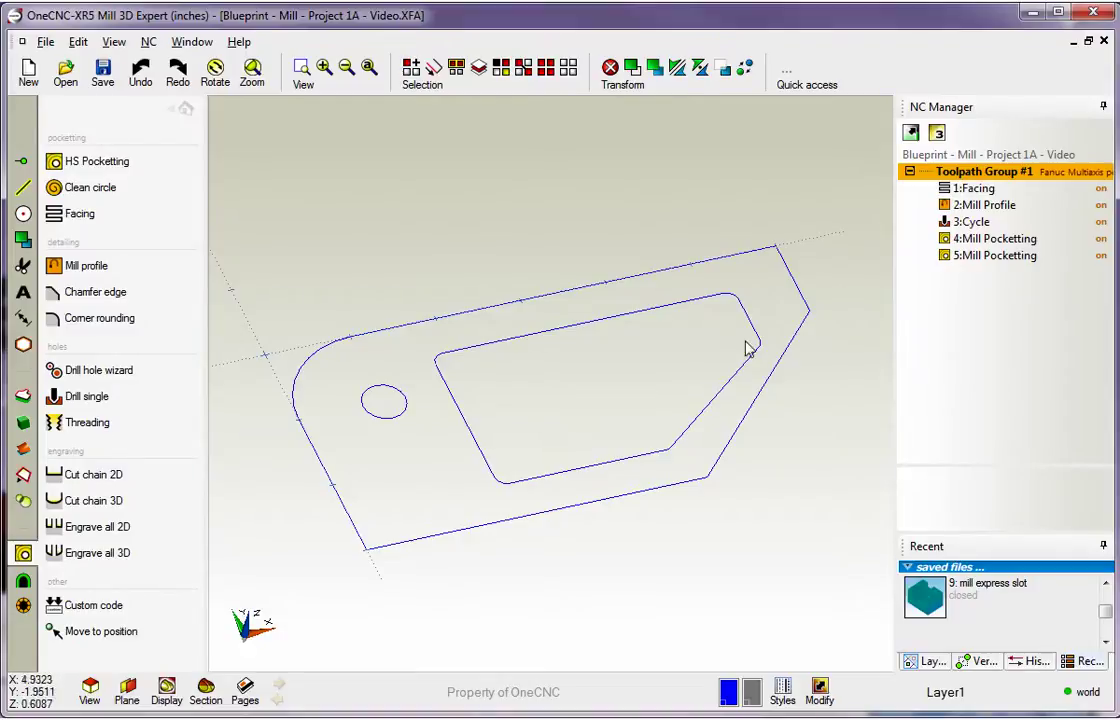
{"action": "left_click", "coordinate": [87, 266]}
{"action": "left_click", "coordinate": [600, 462]}
{"action": "left_click", "coordinate": [621, 452]}
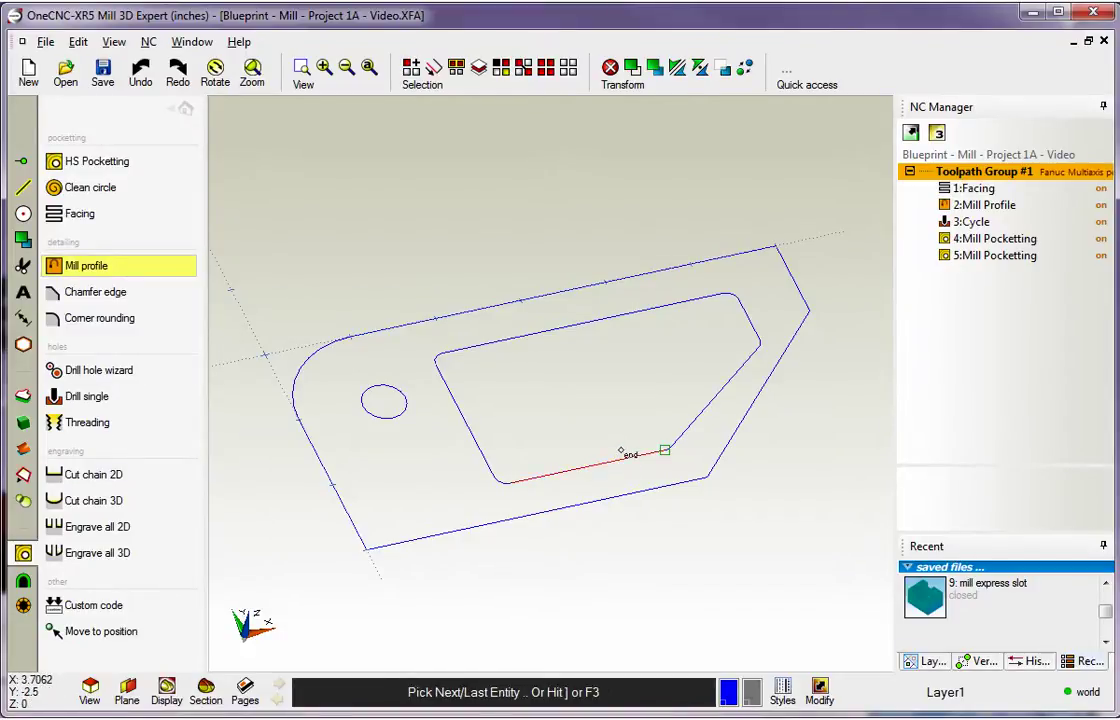
{"action": "right_click", "coordinate": [583, 380]}
- Set the end mill to diameter .3115, length .8115 and spindle speed 7777
{"action": "left_click_drag", "start_coordinate": [443, 33], "coordinate": [241, 27]}
{"action": "left_click", "coordinate": [433, 501]}
{"action": "double_click", "coordinate": [433, 501]}
{"action": "type", "text": ".311"}
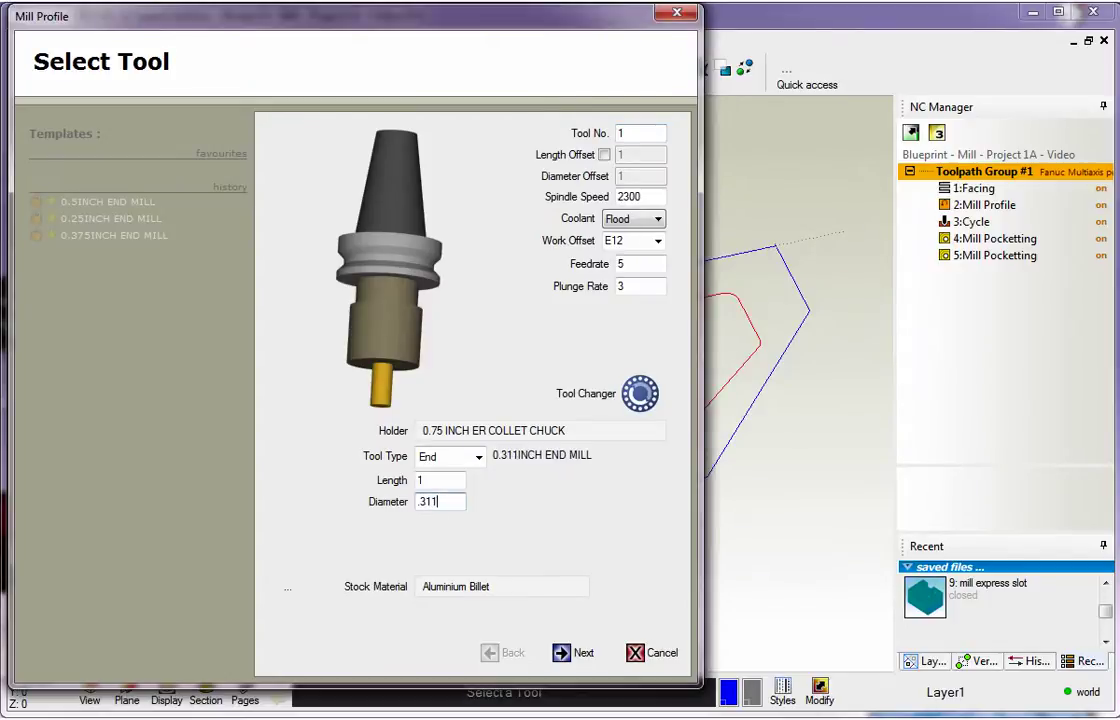
{"action": "type", "text": "5"}
{"action": "key", "text": "shift+Tab"}
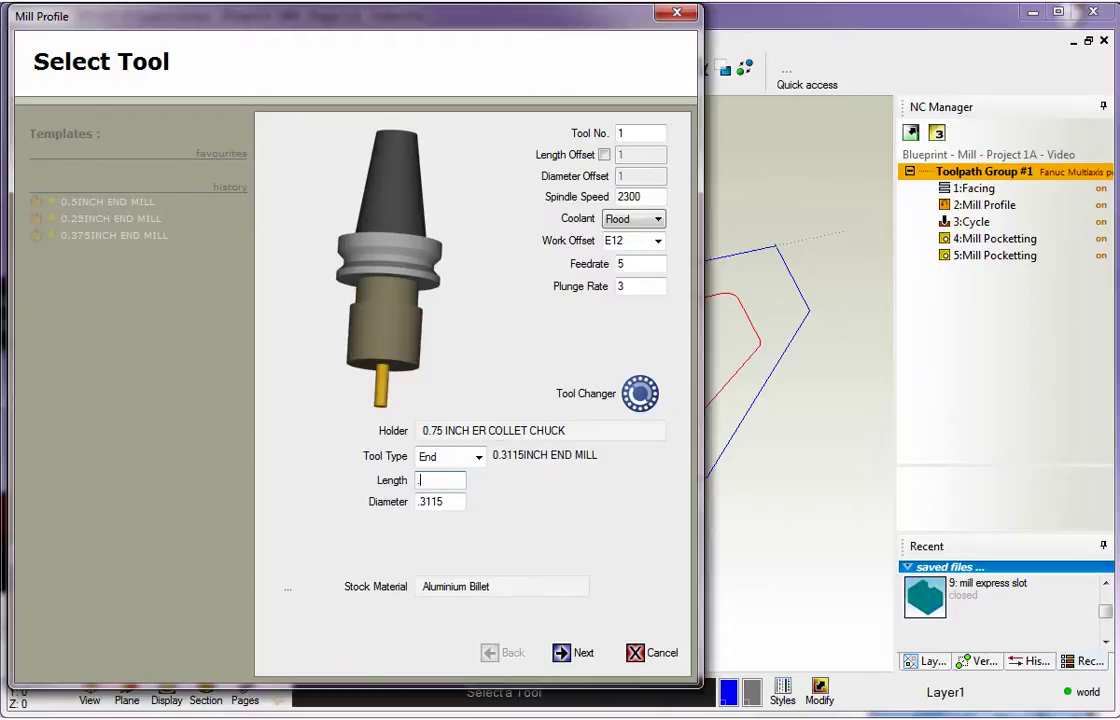
{"action": "type", "text": ".8115"}
{"action": "left_click", "coordinate": [632, 194]}
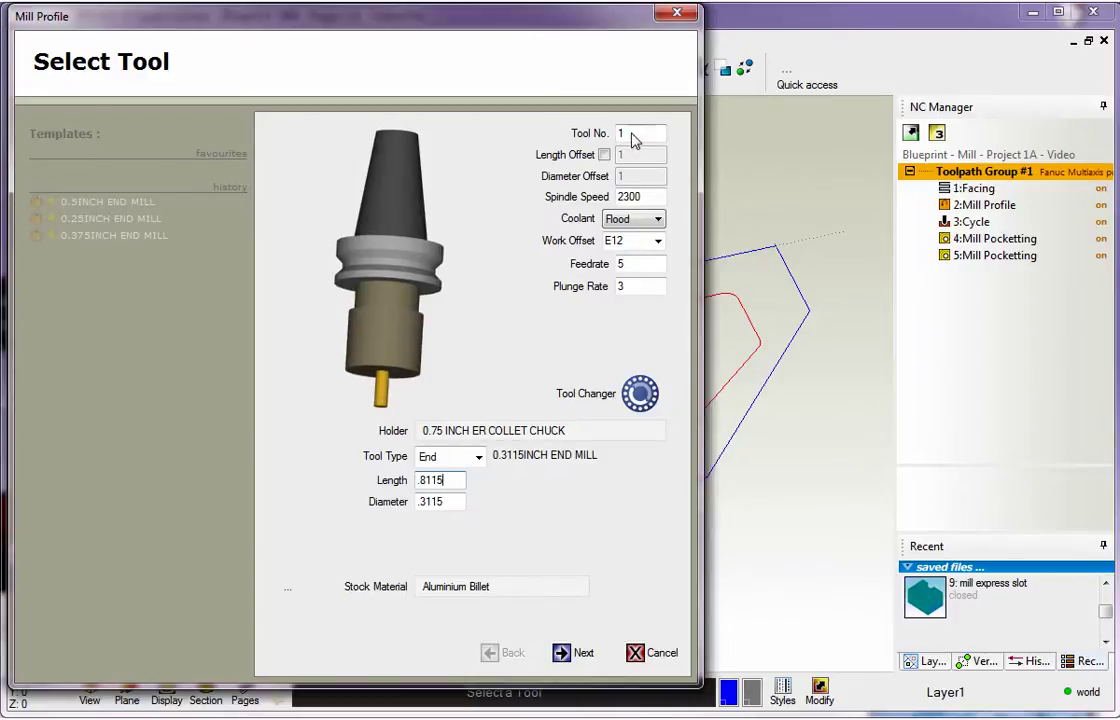
{"action": "type", "text": "7777"}
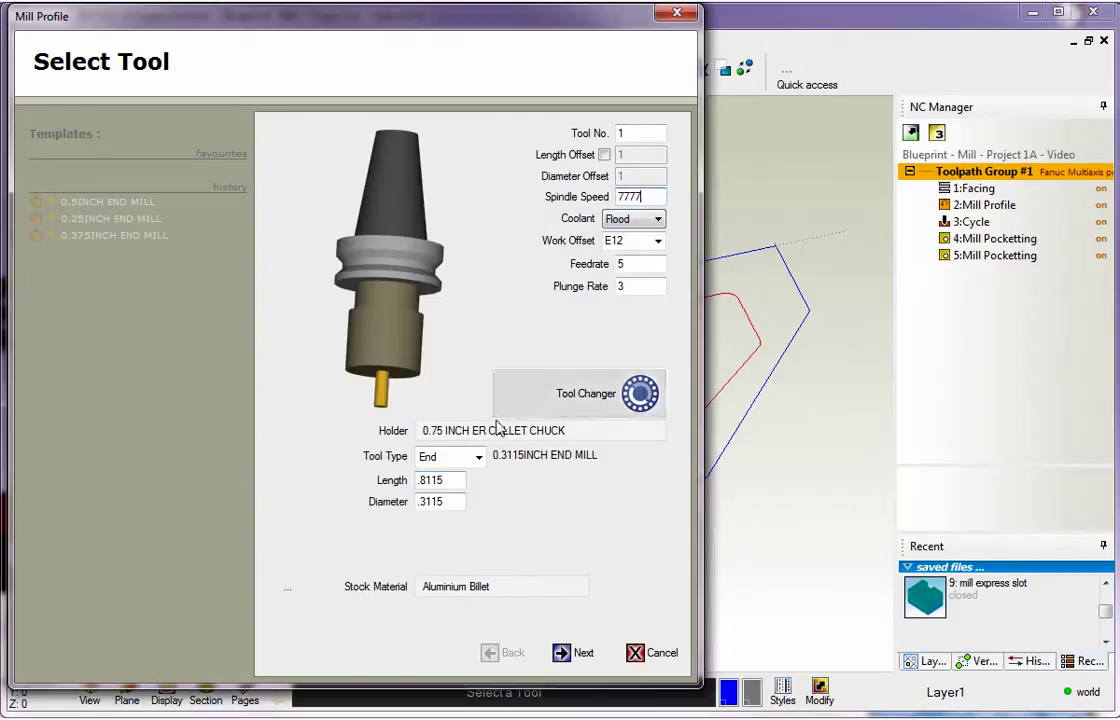
- Accept the clearance, path creation, rough and finish pages to create the toolpath
{"action": "left_click", "coordinate": [560, 655]}
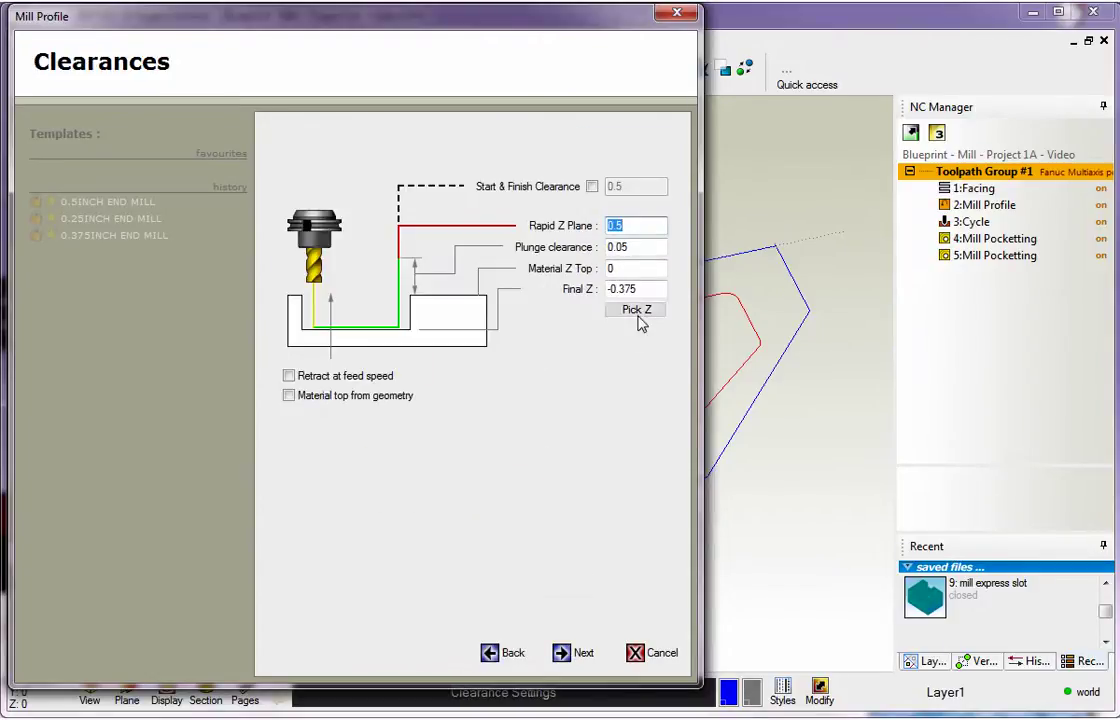
{"action": "left_click", "coordinate": [565, 655]}
{"action": "left_click", "coordinate": [565, 657]}
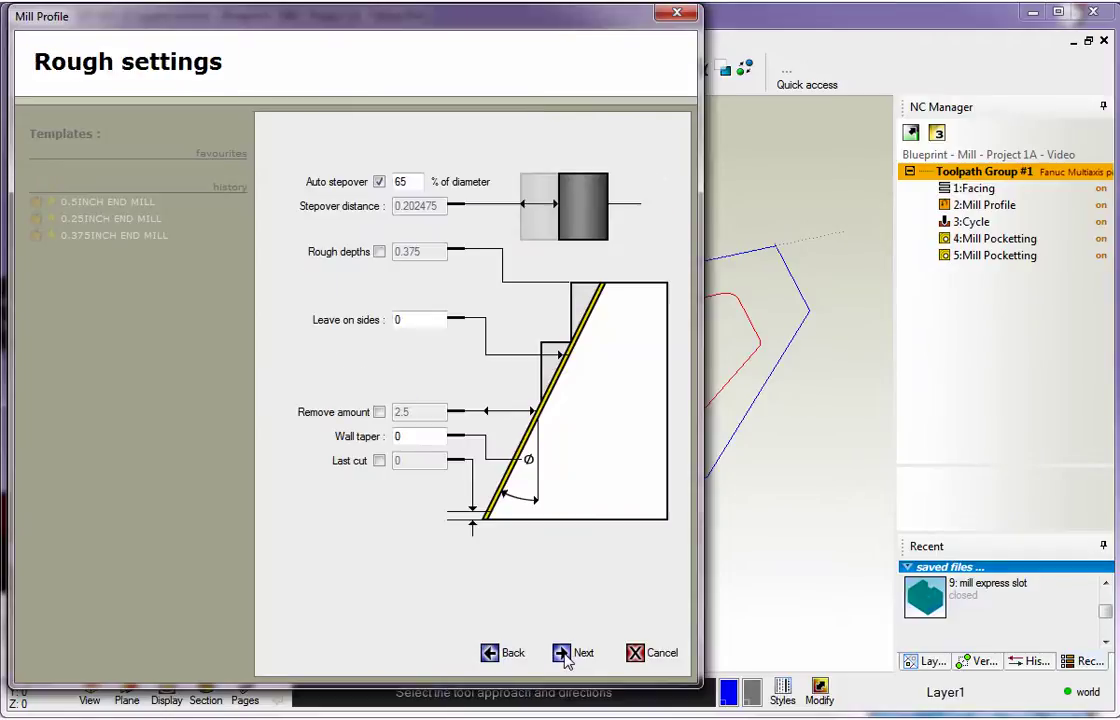
{"action": "left_click", "coordinate": [565, 655]}
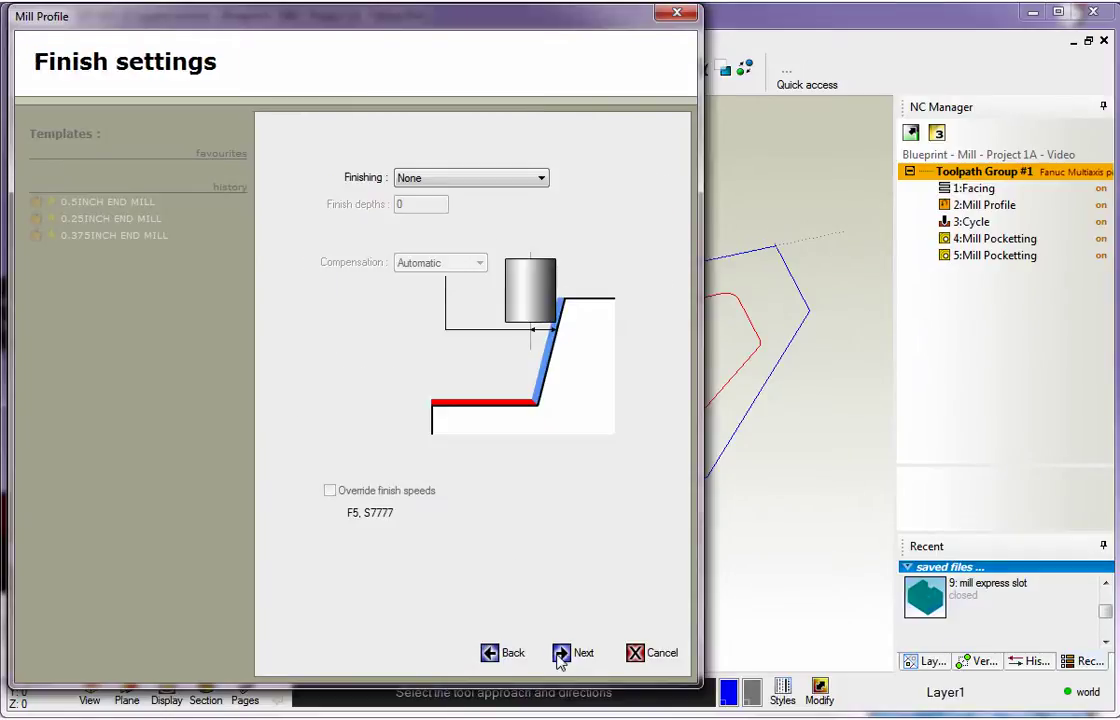
{"action": "left_click", "coordinate": [562, 655]}
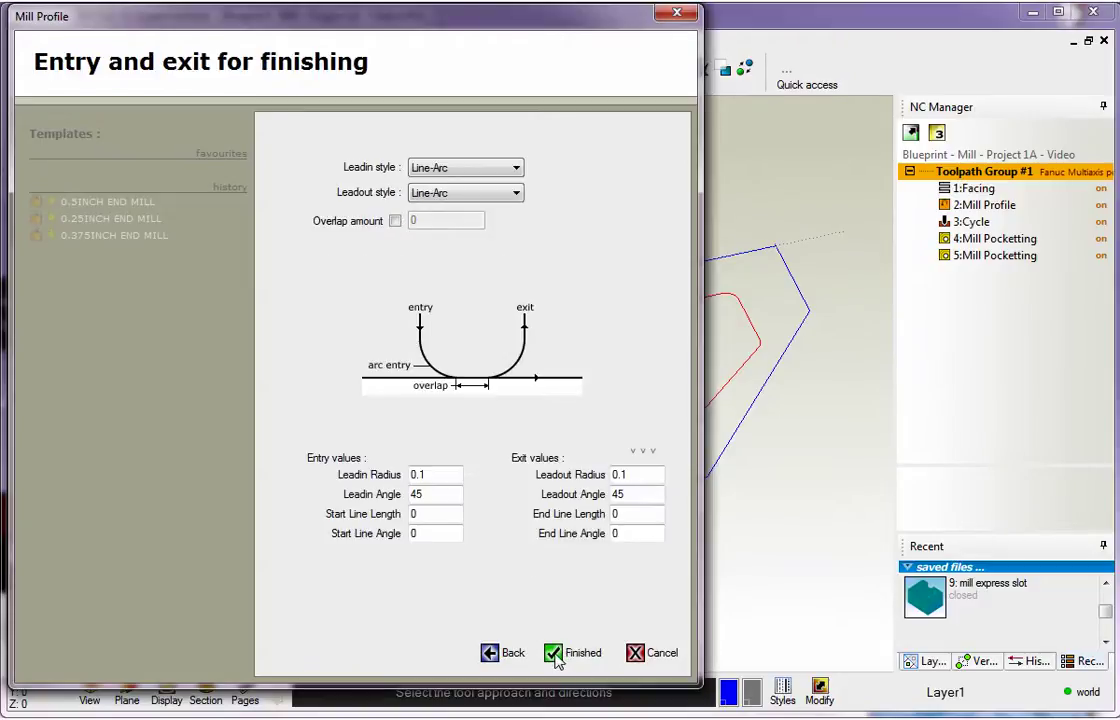
{"action": "left_click", "coordinate": [556, 655]}
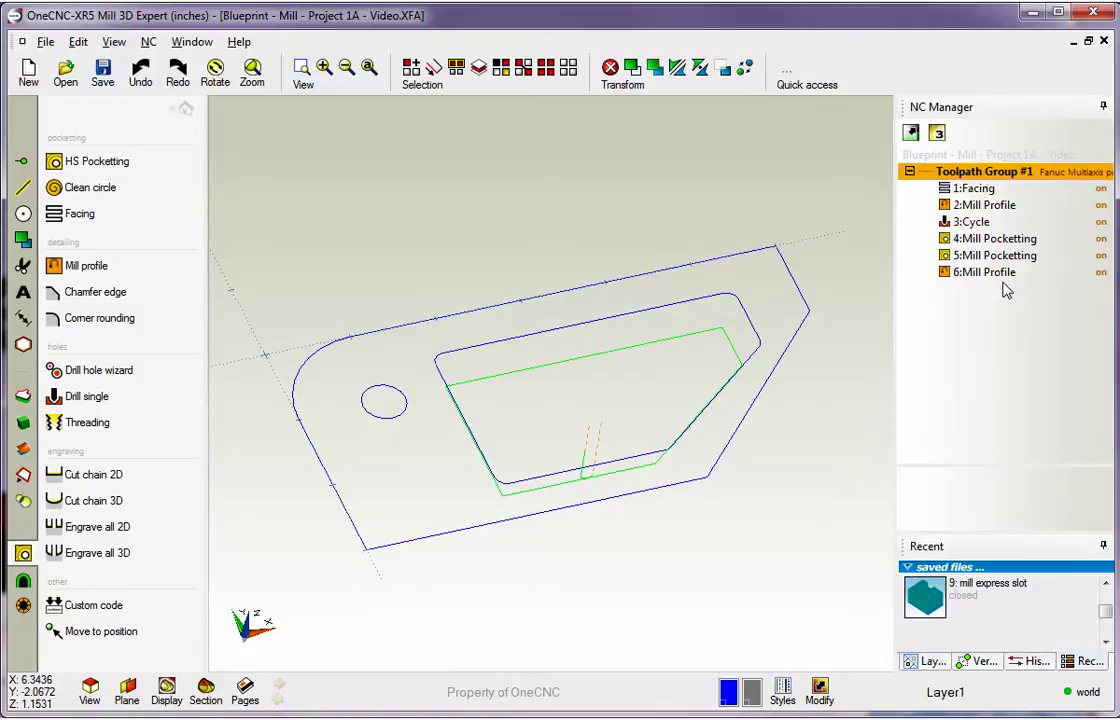
- Chain the outer boundary with its cutting side for a new Mill Profile toolpath
{"action": "left_click", "coordinate": [90, 266]}
{"action": "left_click", "coordinate": [489, 304]}
{"action": "left_click", "coordinate": [455, 255]}
{"action": "right_click", "coordinate": [518, 263]}
{"action": "left_click_drag", "start_coordinate": [375, 32], "coordinate": [175, 26]}
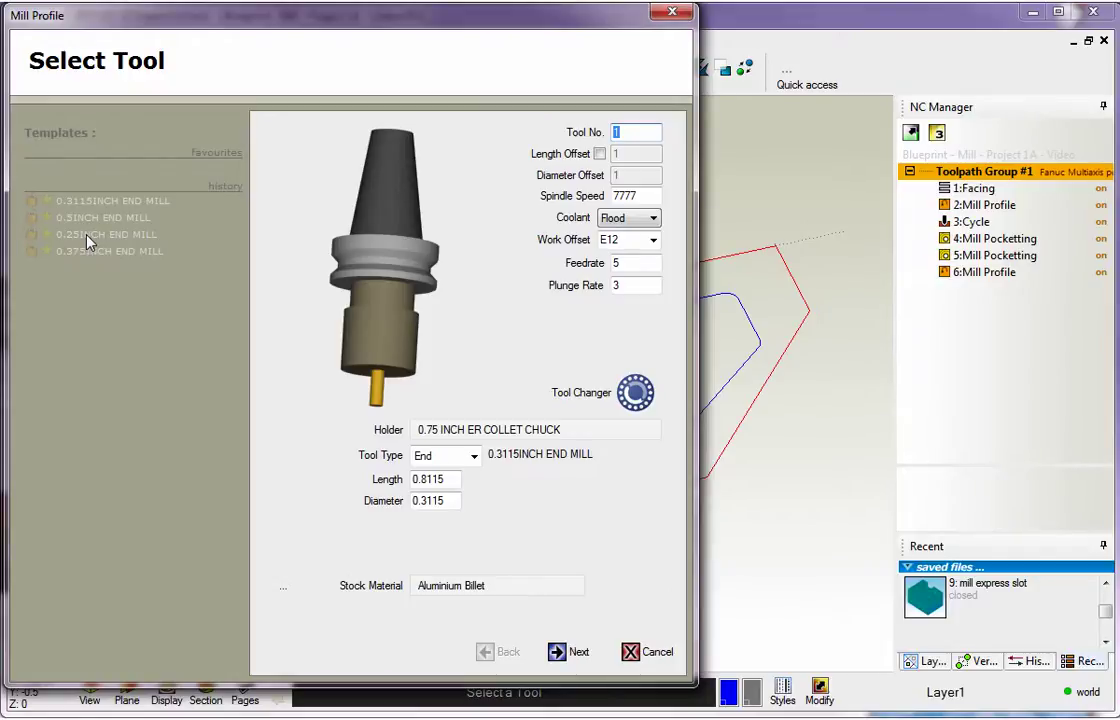
- Load the 0.25INCH END MILL template and run the wizard pages through to Finished
{"action": "left_click", "coordinate": [88, 236]}
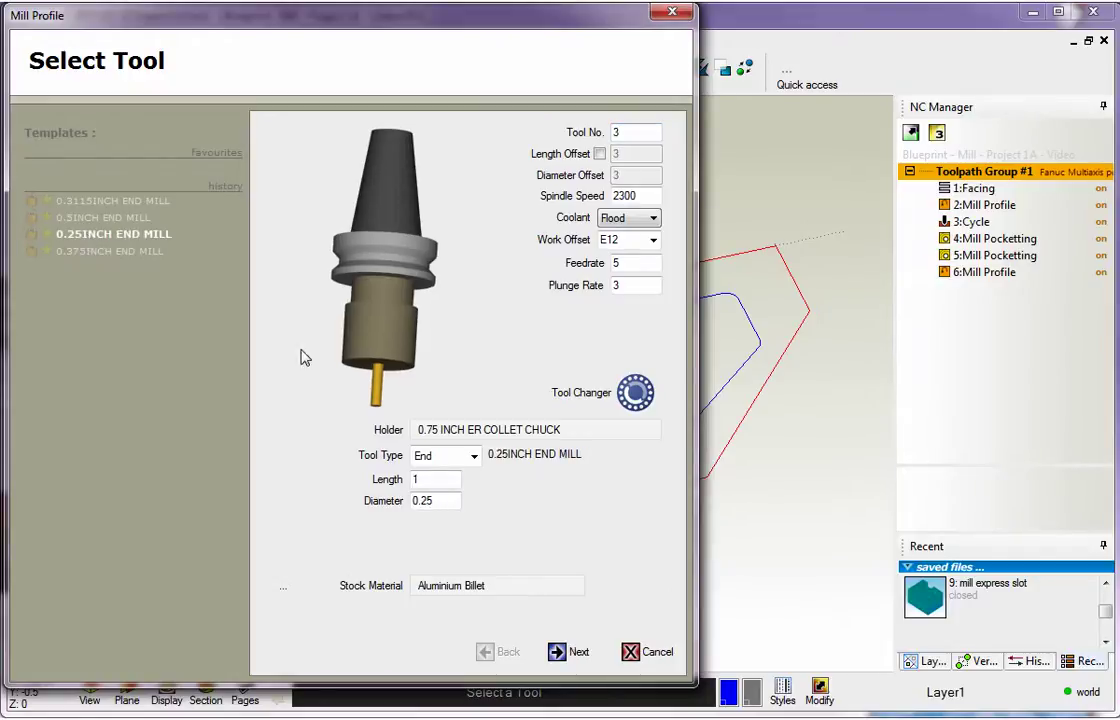
{"action": "left_click", "coordinate": [563, 660]}
{"action": "left_click", "coordinate": [558, 655]}
{"action": "left_click", "coordinate": [558, 655]}
{"action": "left_click", "coordinate": [484, 653]}
{"action": "left_click", "coordinate": [486, 655]}
{"action": "left_click", "coordinate": [486, 655]}
{"action": "left_click", "coordinate": [557, 652]}
{"action": "left_click", "coordinate": [557, 652]}
{"action": "left_click", "coordinate": [557, 652]}
{"action": "left_click", "coordinate": [557, 652]}
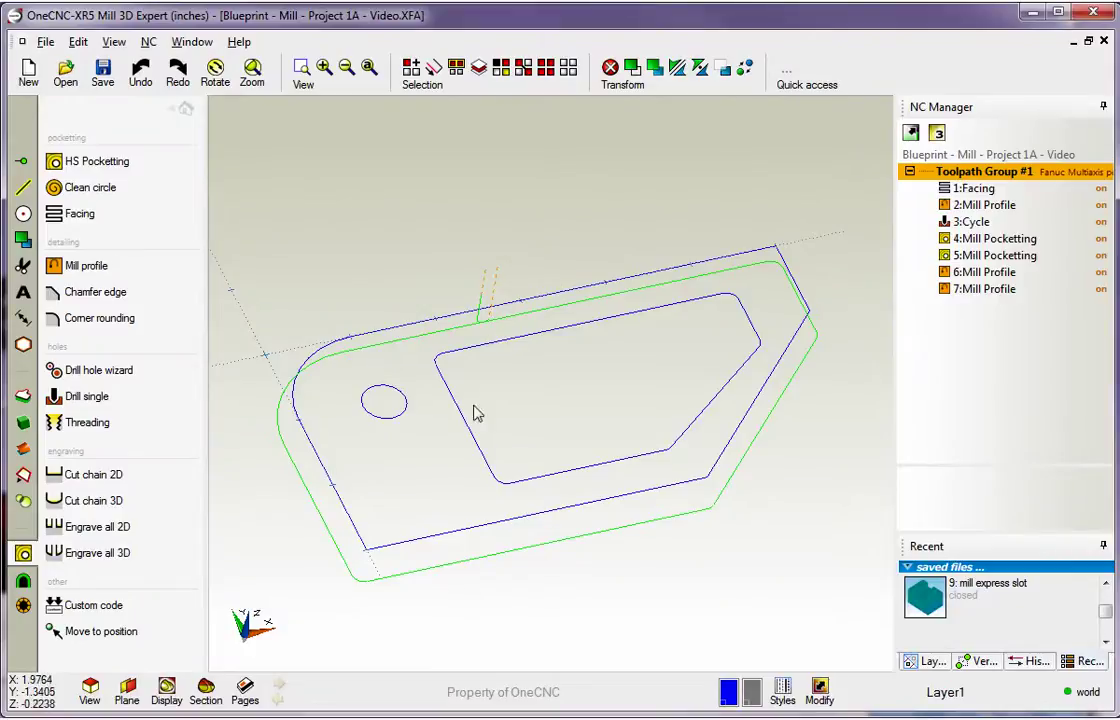
- Begin a Mill Profile on the small circle, redoing the pick after cancelling the first attempt
{"action": "left_click", "coordinate": [72, 266]}
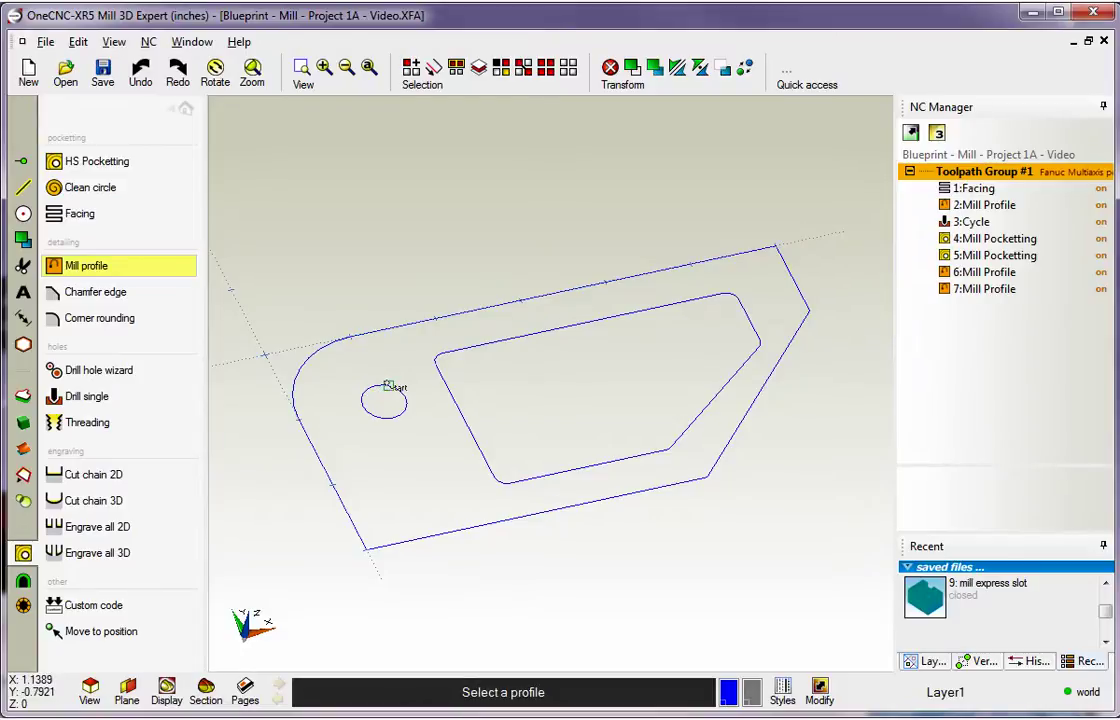
{"action": "left_click", "coordinate": [378, 385]}
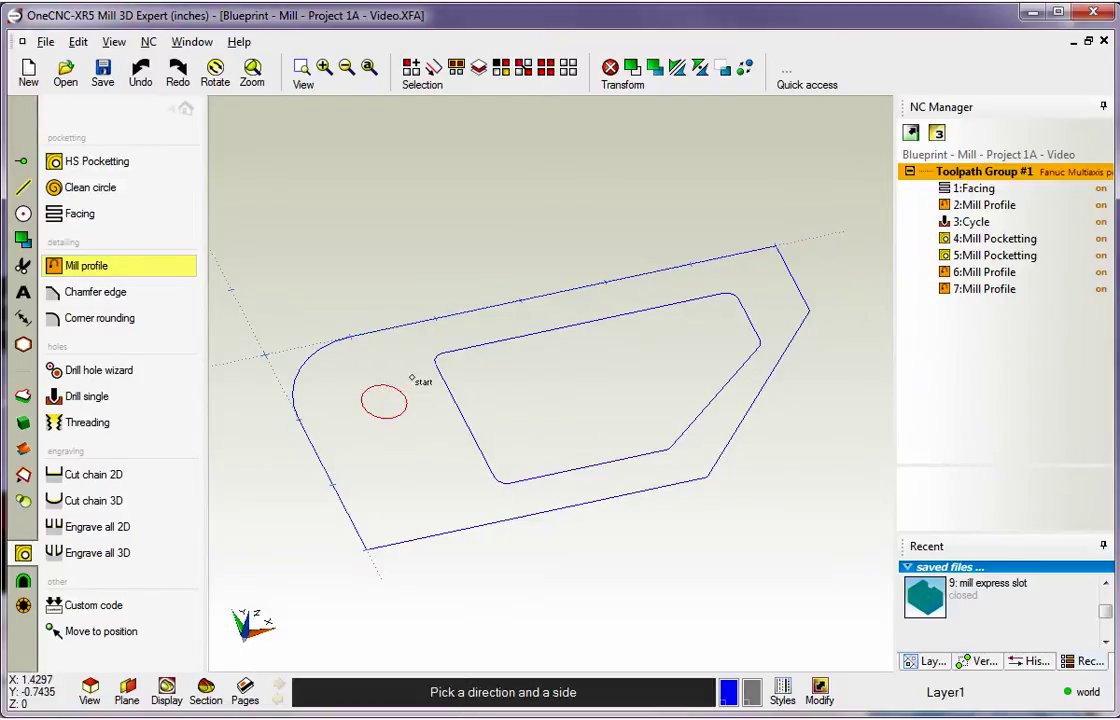
{"action": "left_click", "coordinate": [412, 380]}
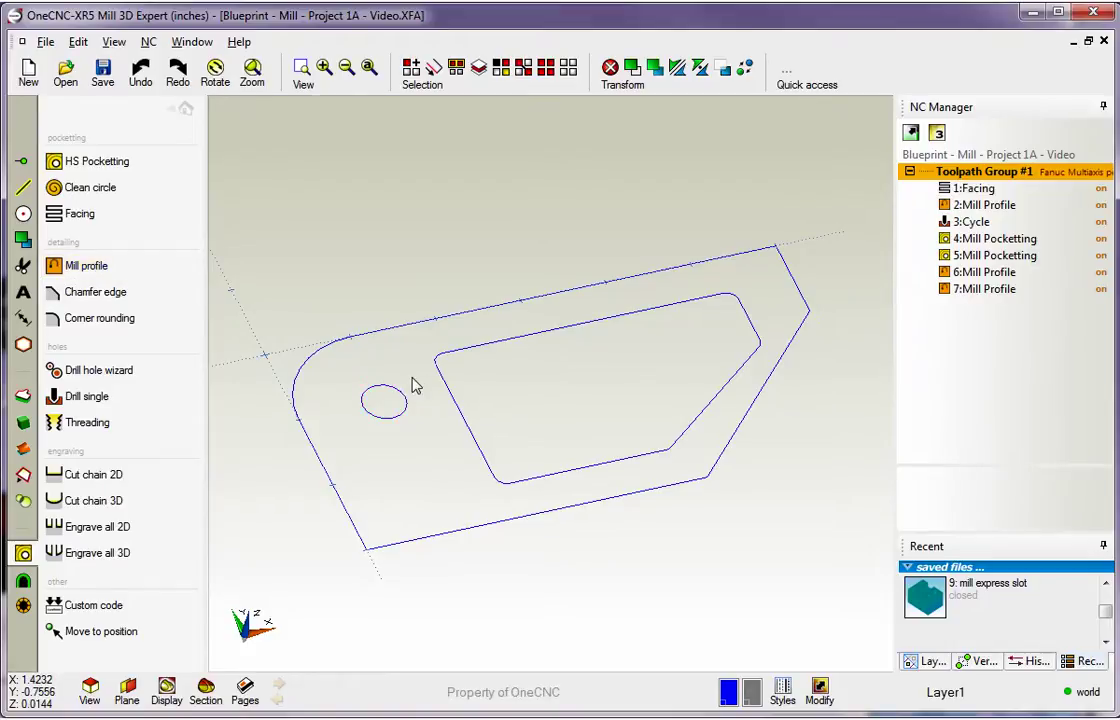
{"action": "left_click", "coordinate": [110, 265]}
{"action": "left_click", "coordinate": [368, 390]}
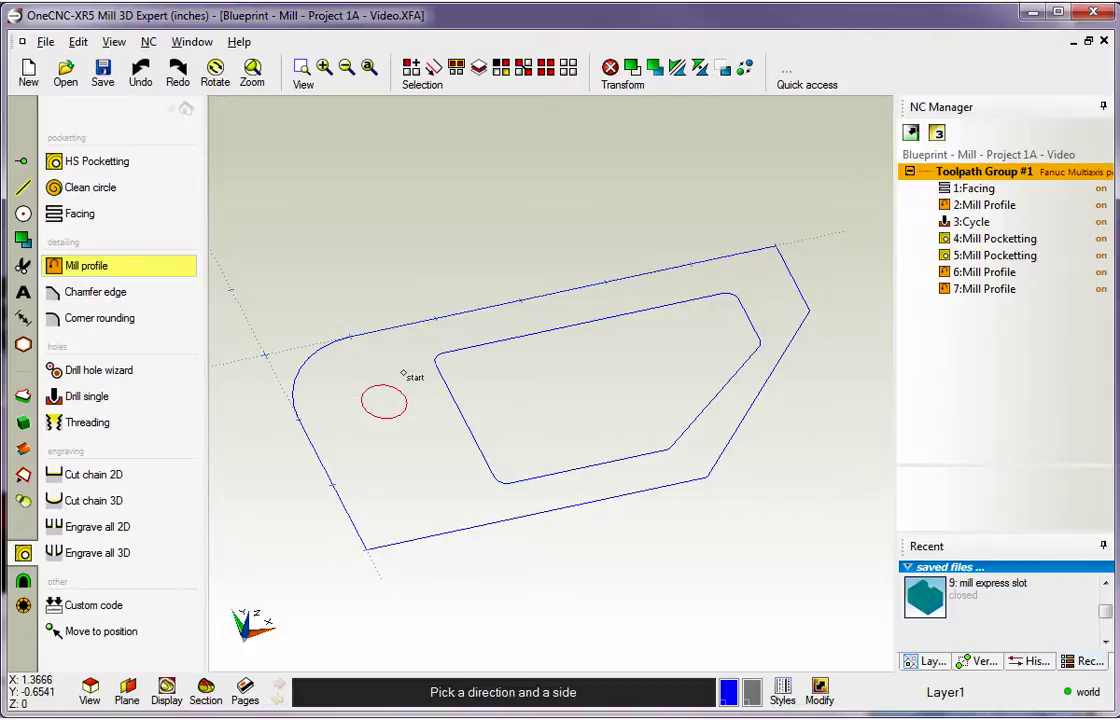
- Set the circle's cutting side and load the 0.3115INCH END MILL template as the tool
{"action": "left_click", "coordinate": [357, 330]}
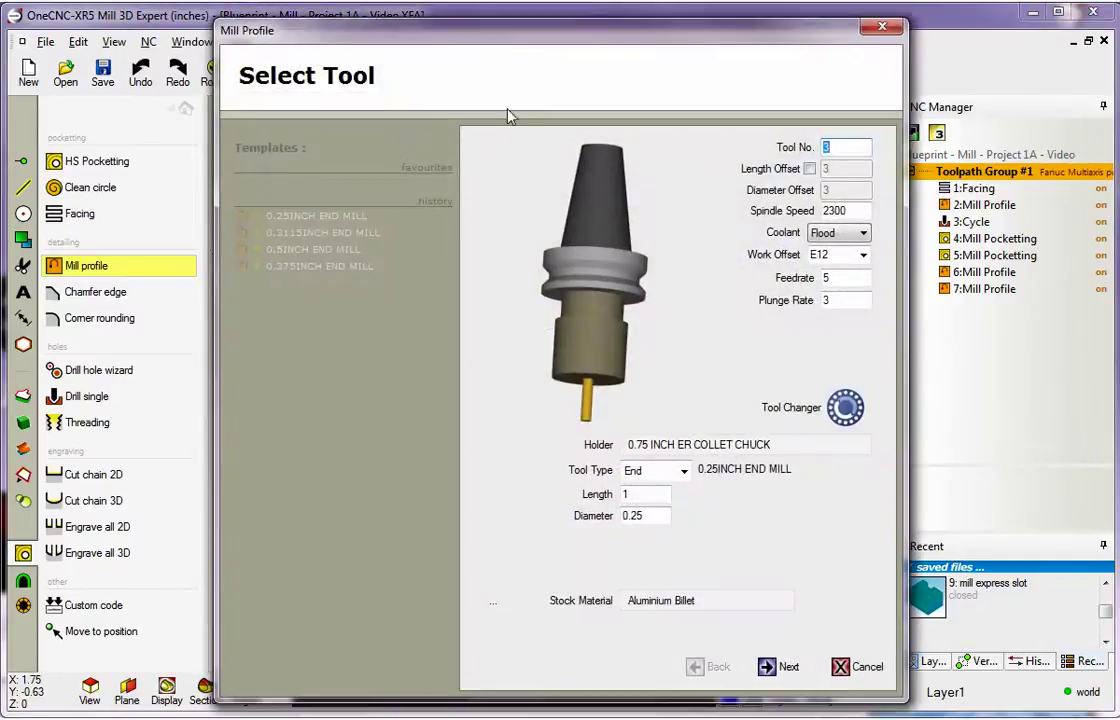
{"action": "left_click_drag", "start_coordinate": [490, 45], "coordinate": [282, 35]}
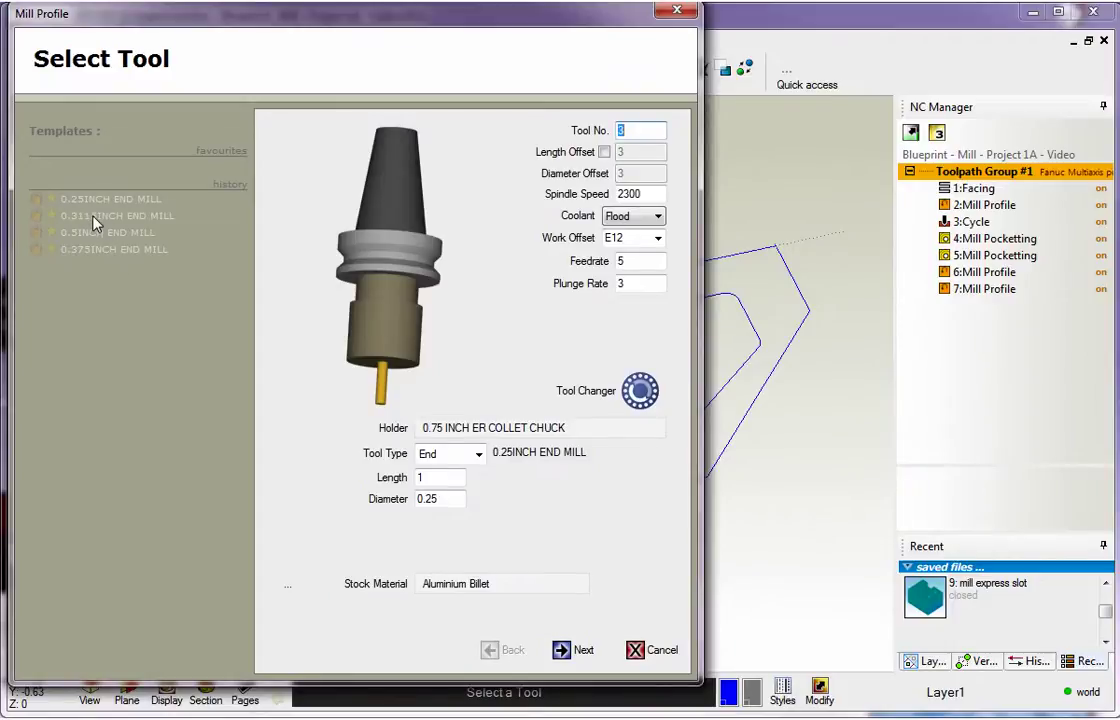
{"action": "left_click", "coordinate": [92, 218]}
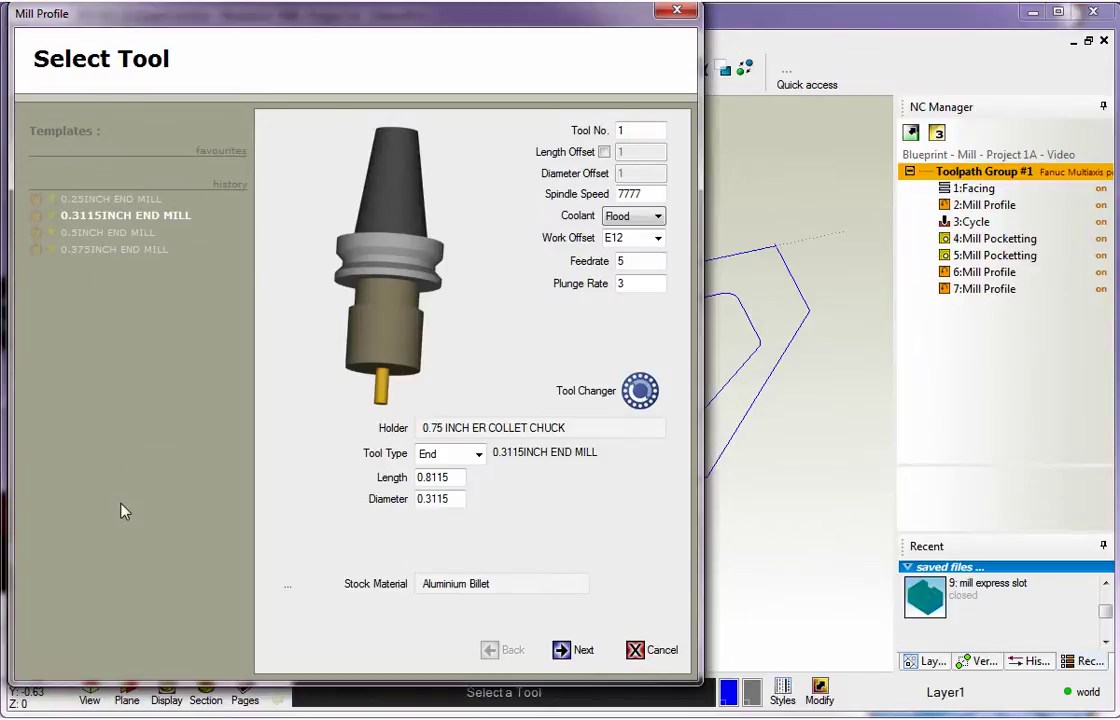
- Save the 0.3115INCH END MILL setup as a favourite template named 'Odd Mill'
{"action": "right_click", "coordinate": [103, 217]}
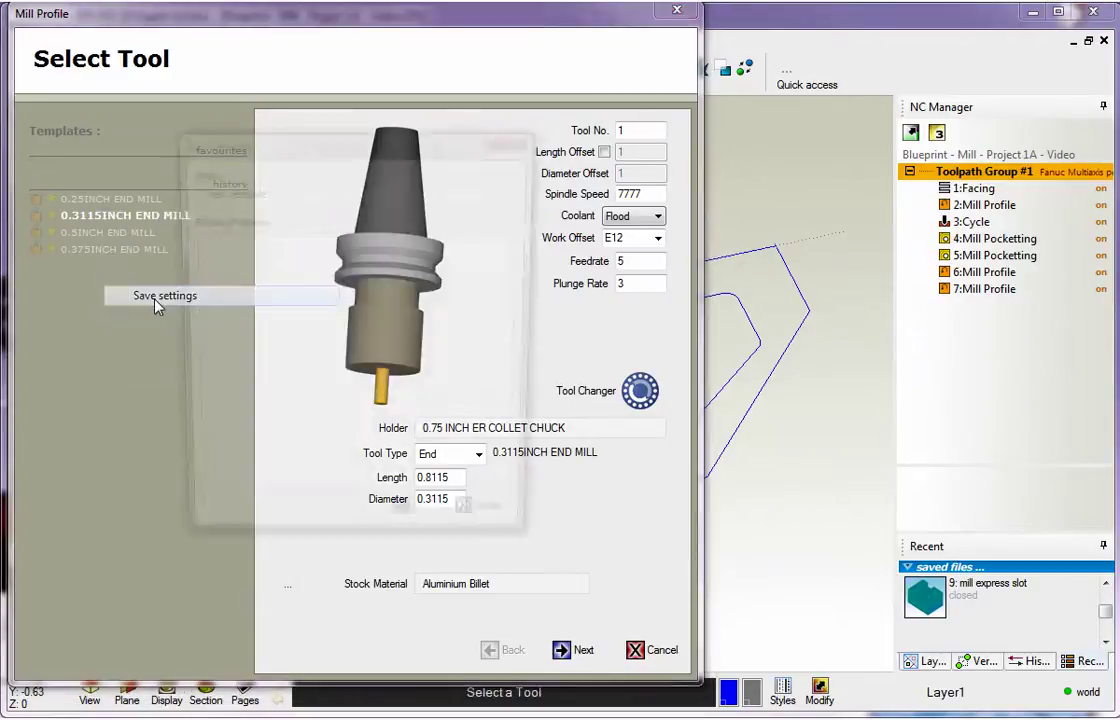
{"action": "left_click_drag", "start_coordinate": [275, 188], "coordinate": [172, 182]}
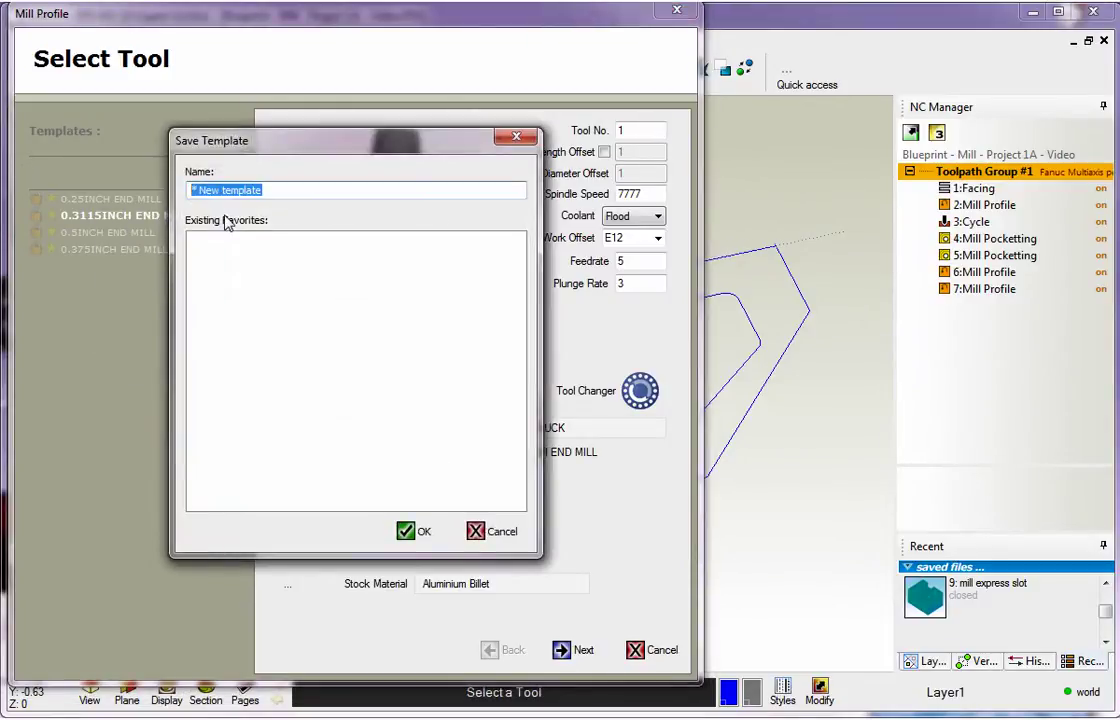
{"action": "type", "text": "Odd "}
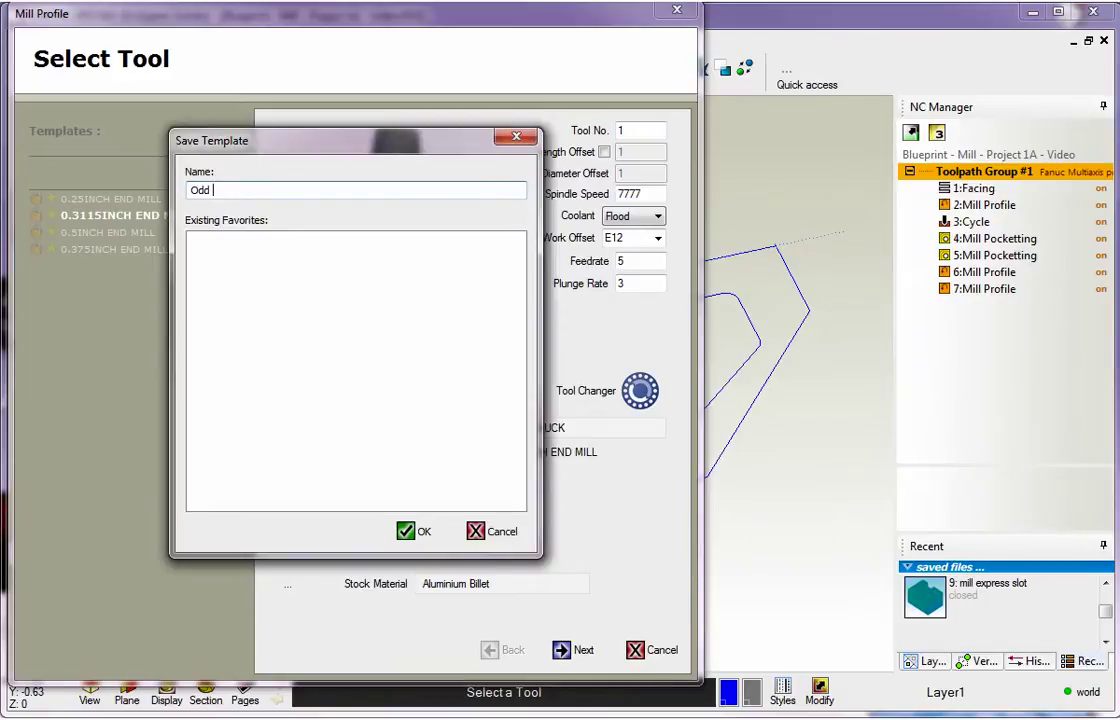
{"action": "type", "text": "Mill"}
{"action": "left_click", "coordinate": [410, 531]}
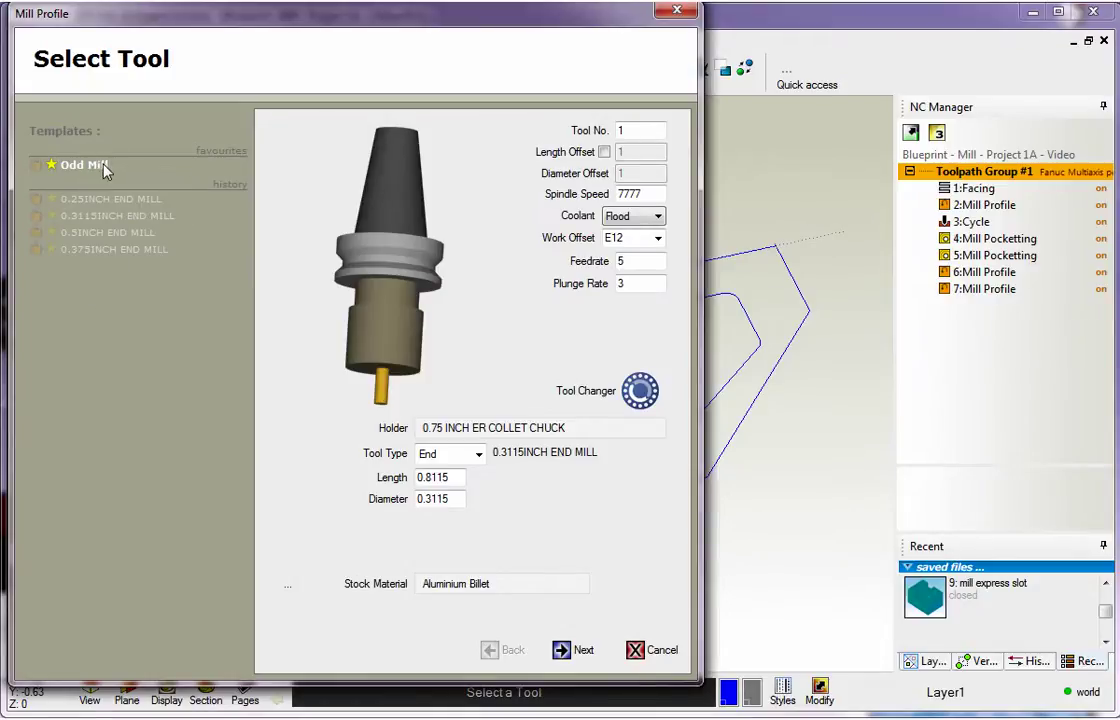
- Run the circle profile through path creation, finish and entry/exit pages to create 8:Mill Profile
{"action": "right_click", "coordinate": [97, 170]}
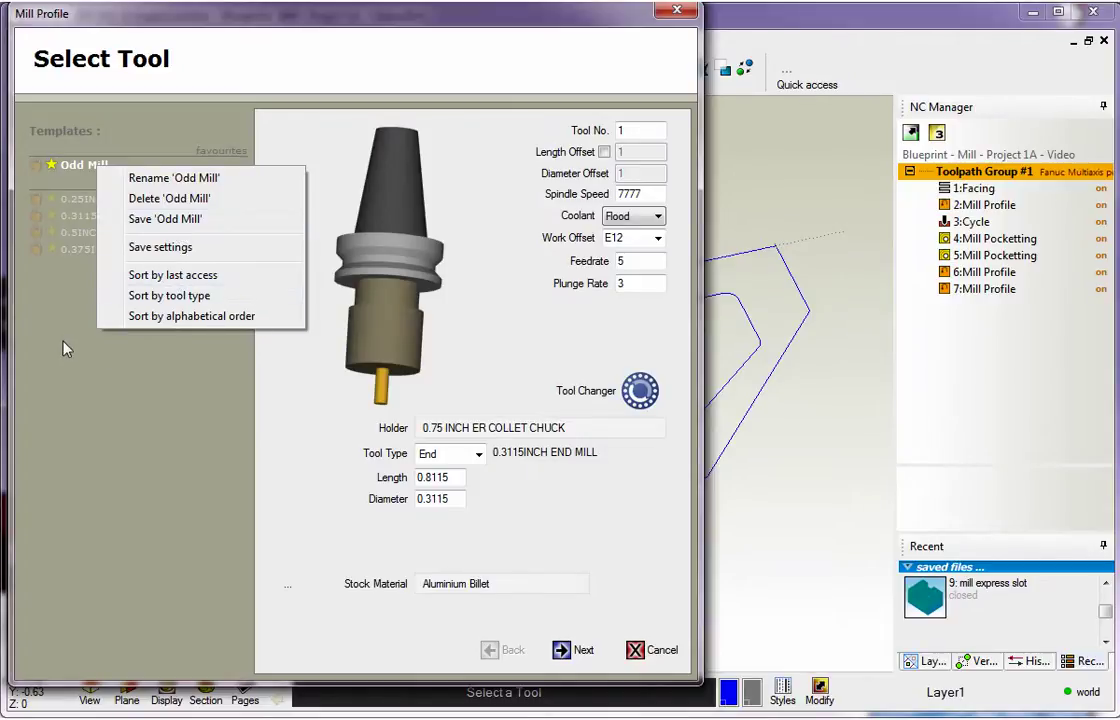
{"action": "left_click", "coordinate": [52, 291]}
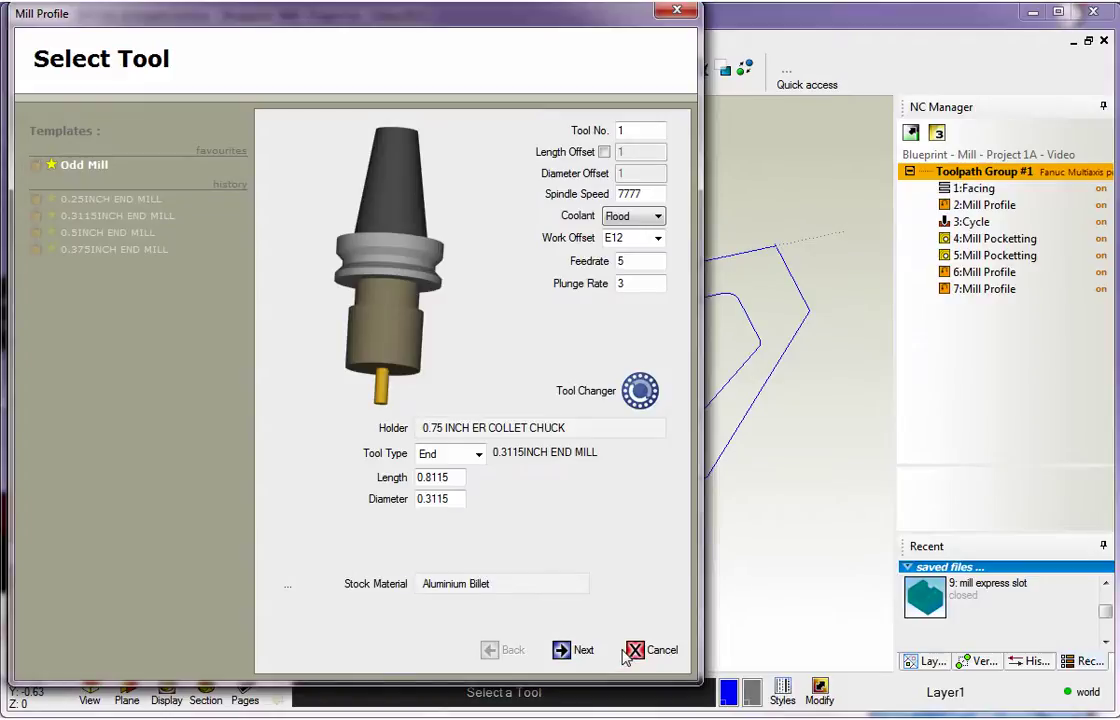
{"action": "left_click", "coordinate": [562, 650]}
{"action": "left_click", "coordinate": [562, 650]}
{"action": "left_click", "coordinate": [562, 650]}
{"action": "left_click", "coordinate": [556, 650]}
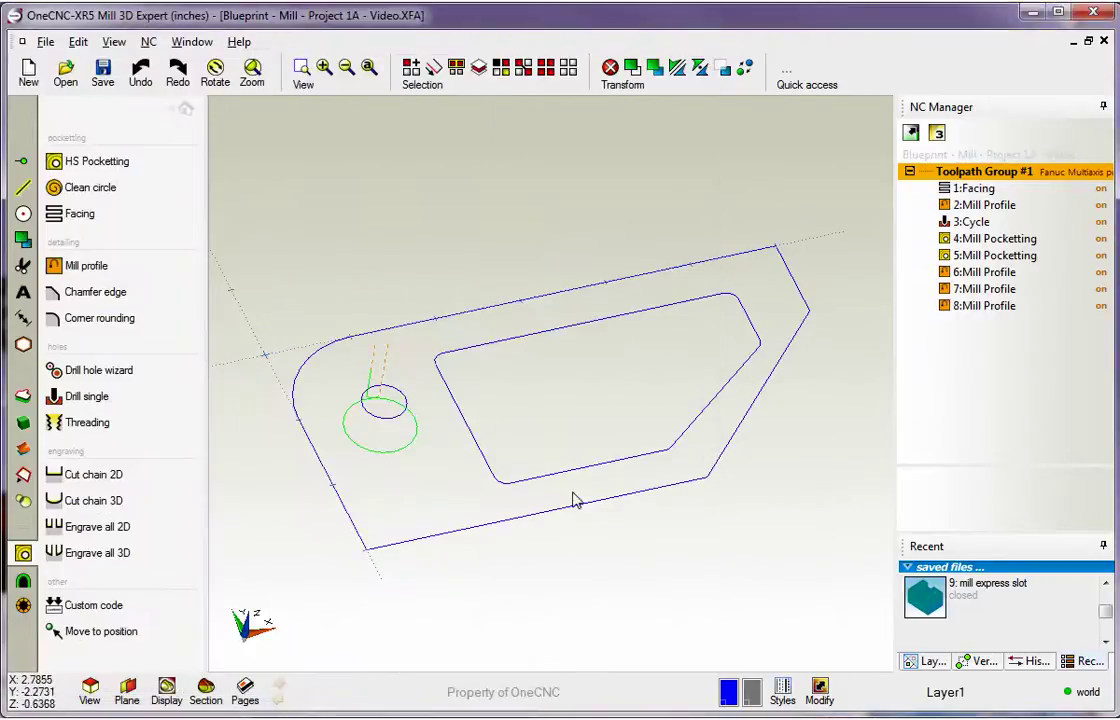
{"action": "left_click", "coordinate": [975, 188]}
{"action": "right_click", "coordinate": [975, 188]}
{"action": "left_click", "coordinate": [853, 390]}
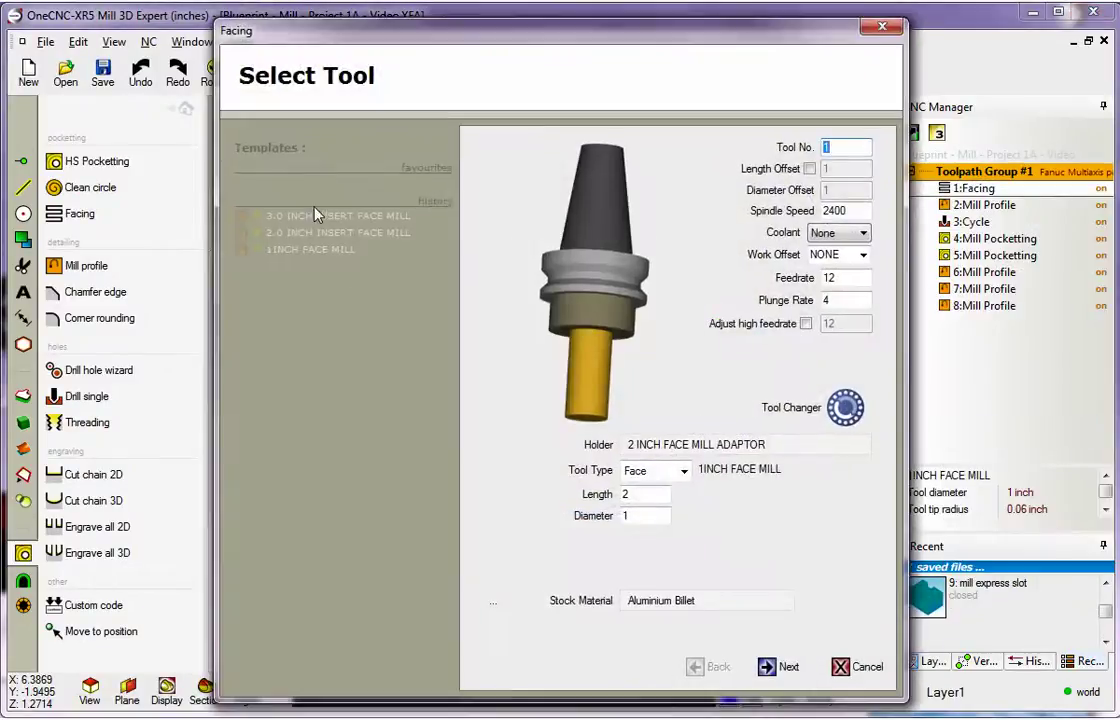
{"action": "left_click", "coordinate": [834, 667]}
{"action": "left_click", "coordinate": [972, 224]}
{"action": "right_click", "coordinate": [971, 225]}
{"action": "left_click", "coordinate": [980, 469]}
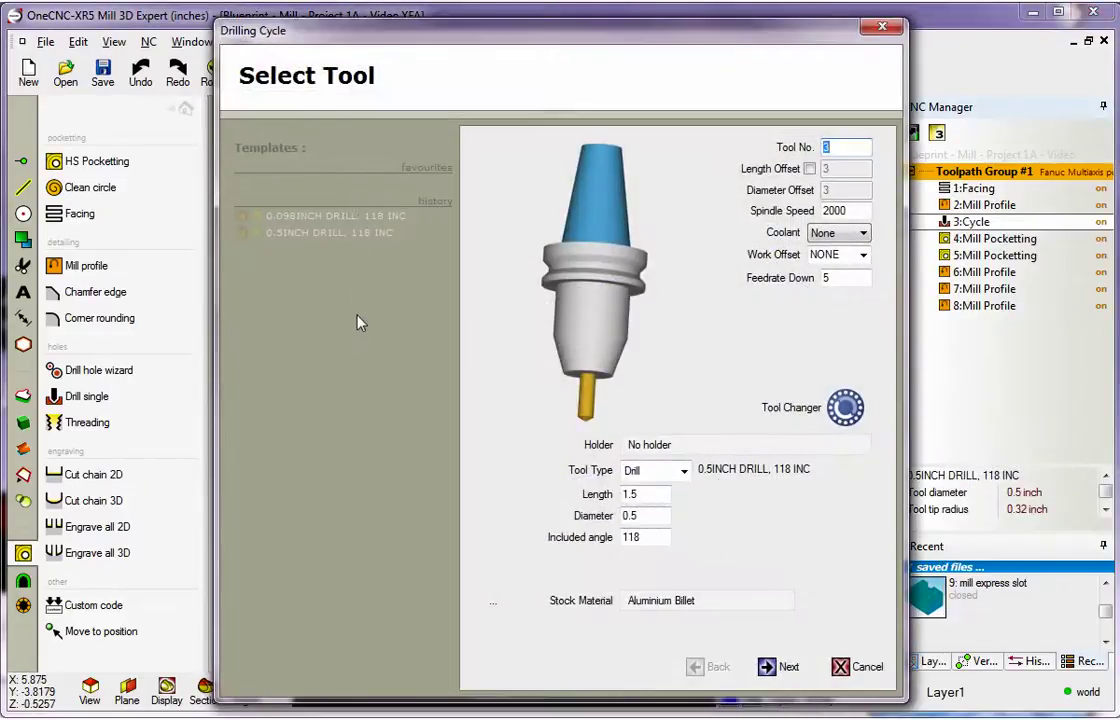
- Close the Cycle drilling edit unchanged and return to the main function panel
{"action": "left_click", "coordinate": [862, 667]}
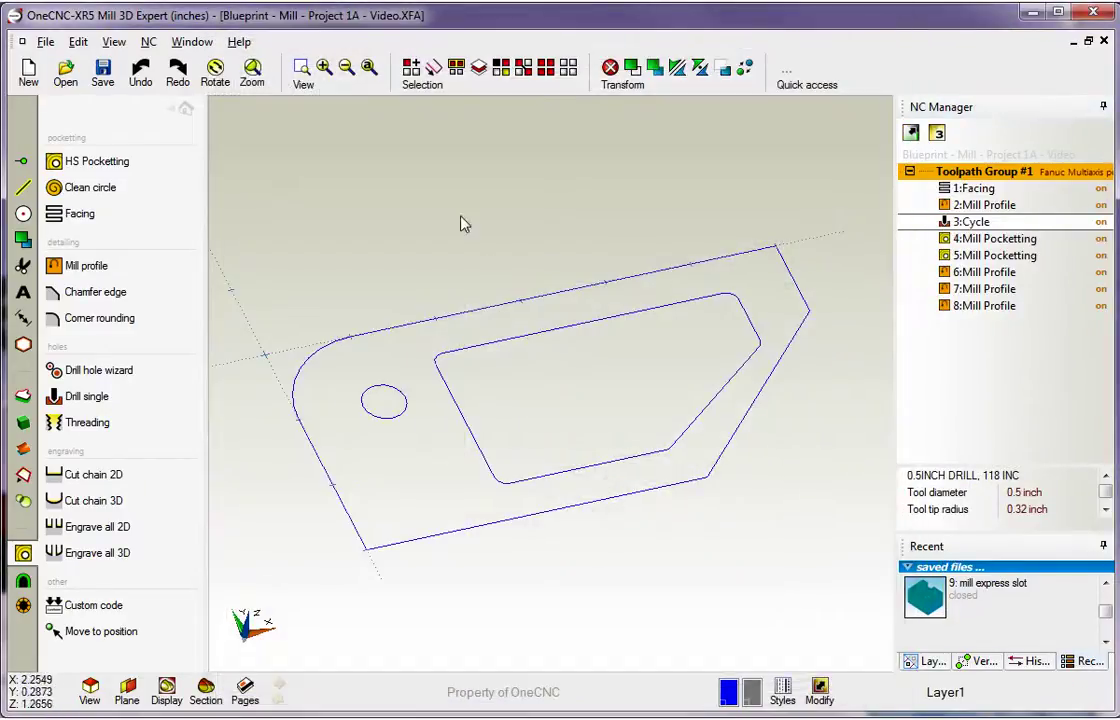
{"action": "left_click", "coordinate": [184, 107]}
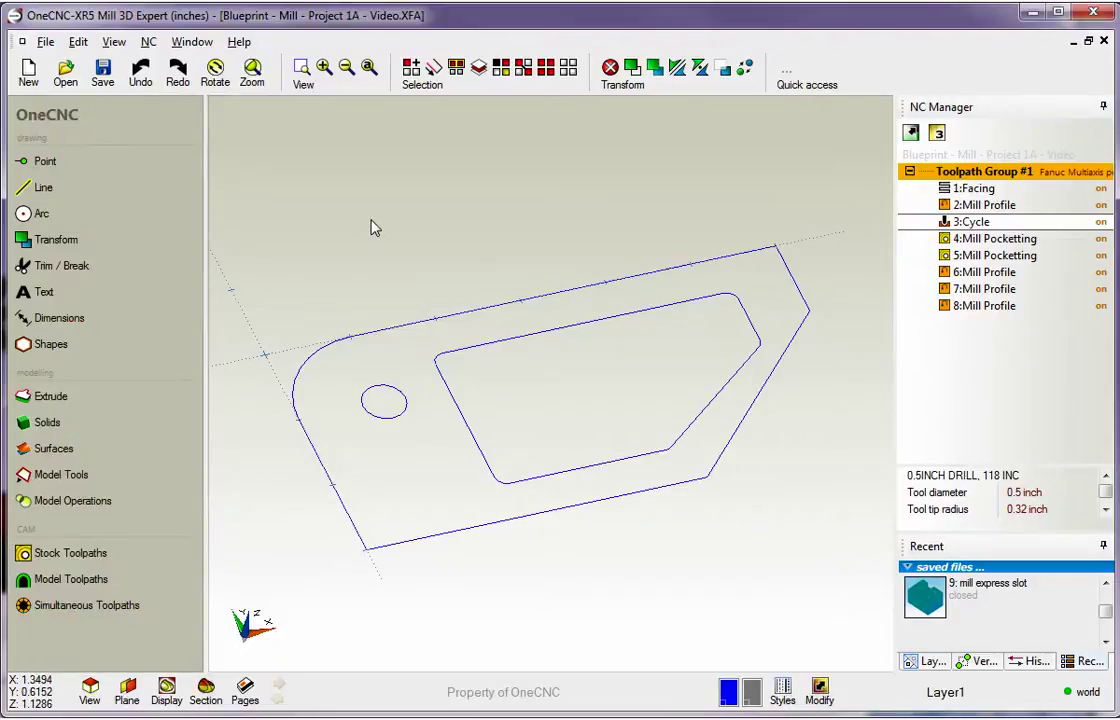